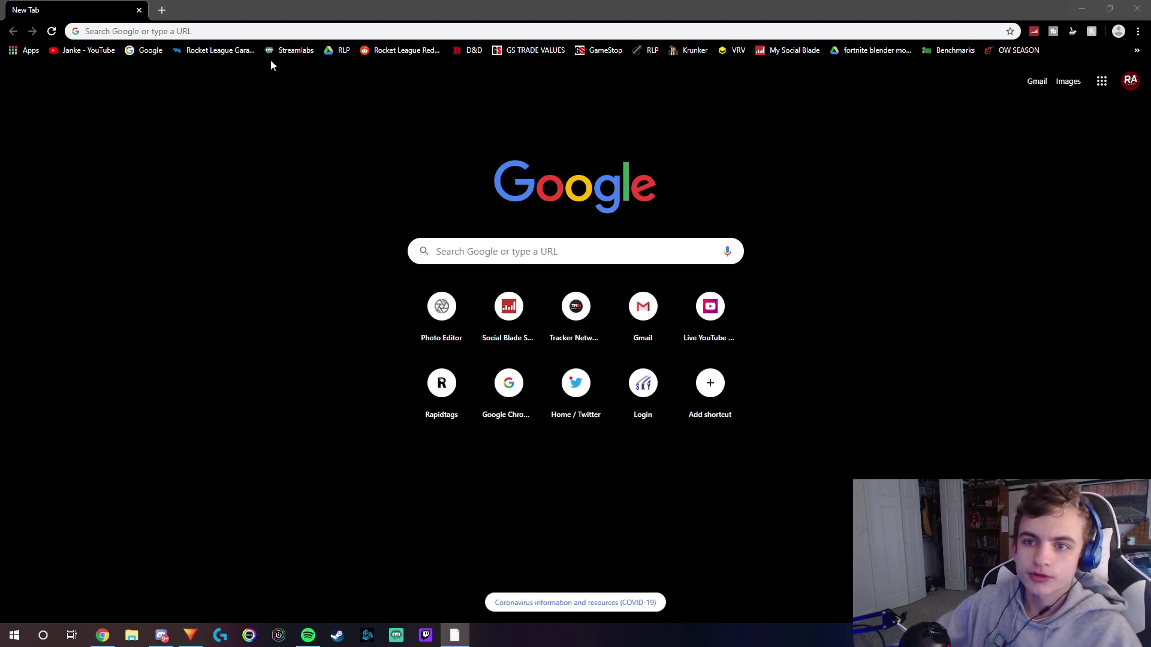
Step: Search Google Images for 'youtube banner template' and bring up the first result's save options
left_click(303, 32)
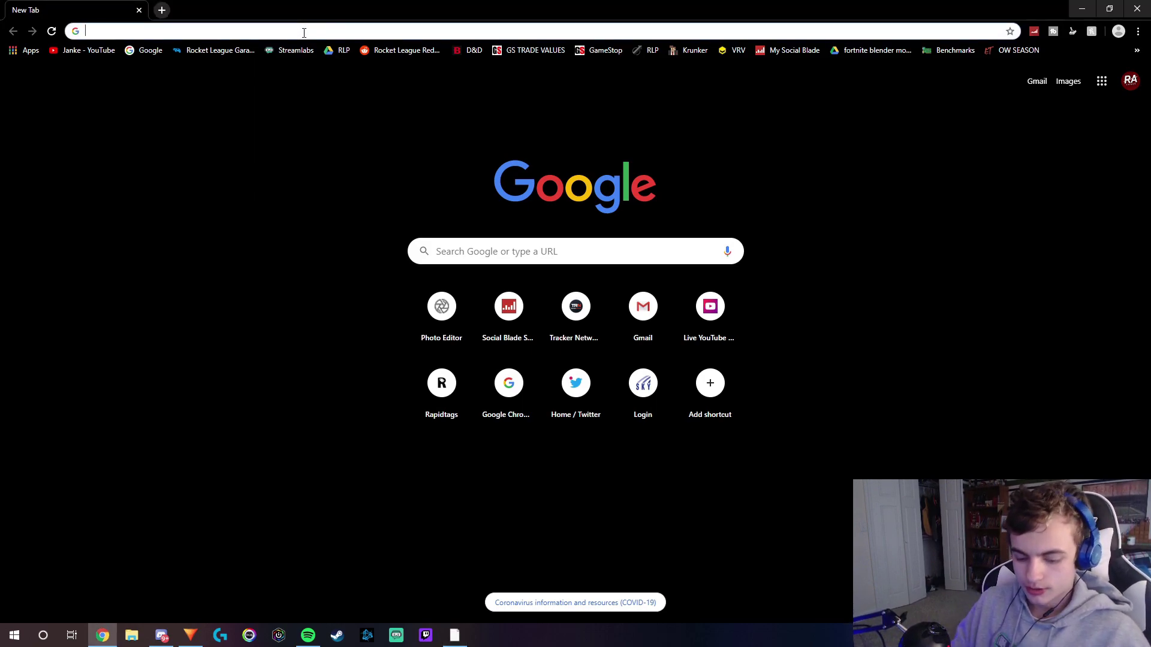
type("youtube")
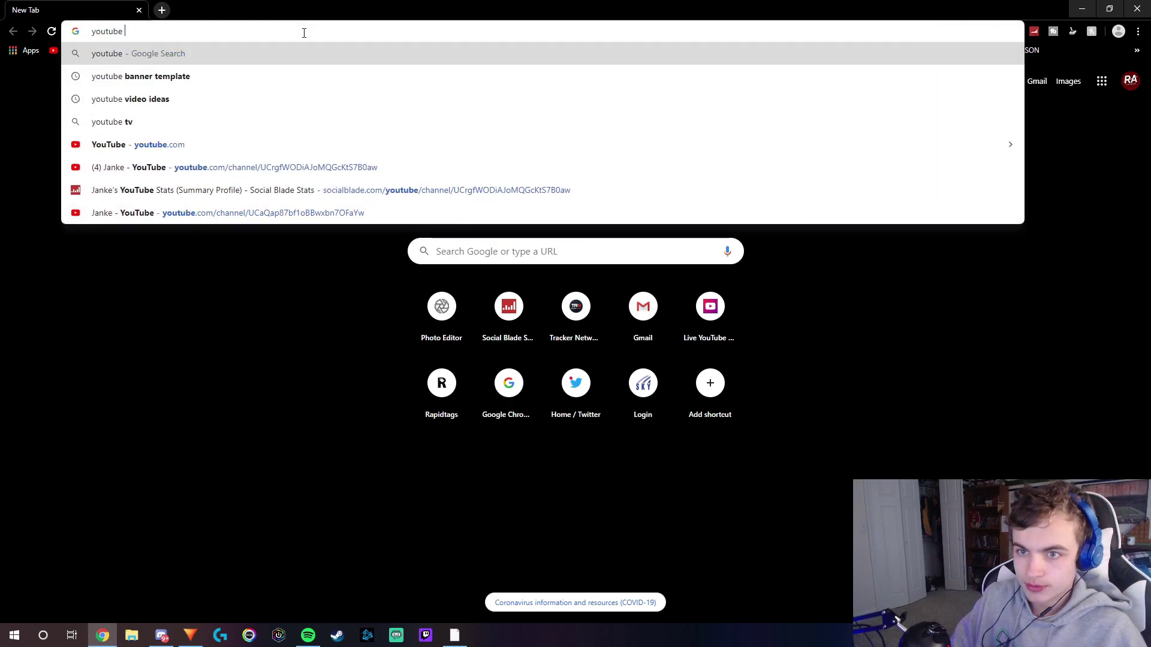
left_click(224, 77)
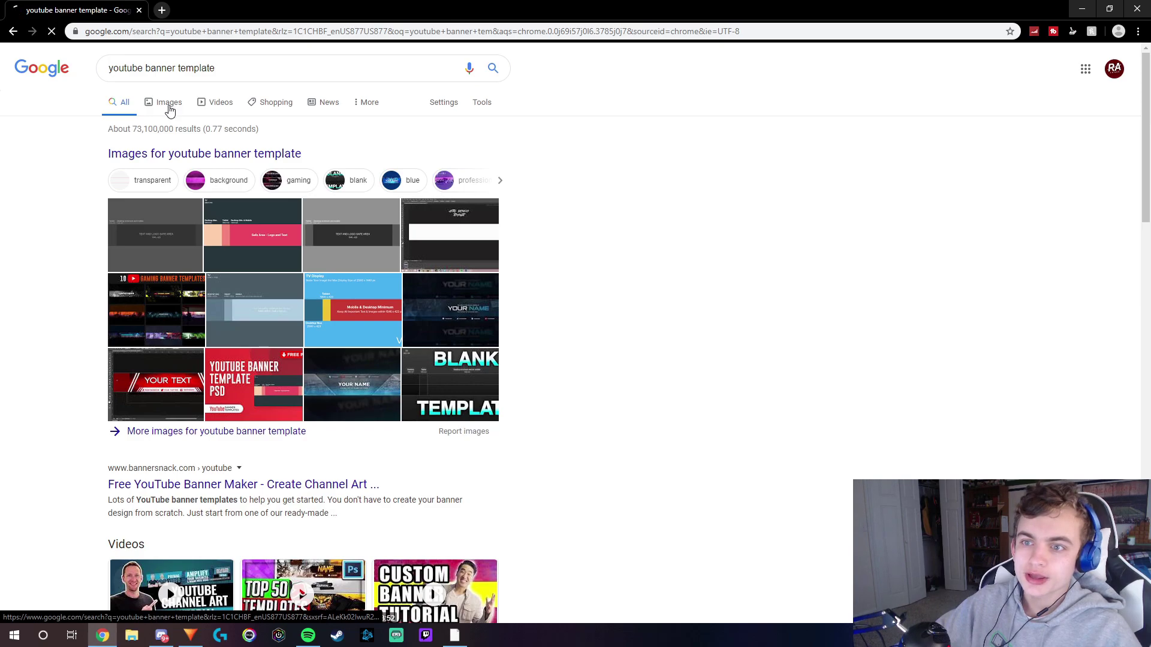
left_click(168, 102)
left_click(88, 216)
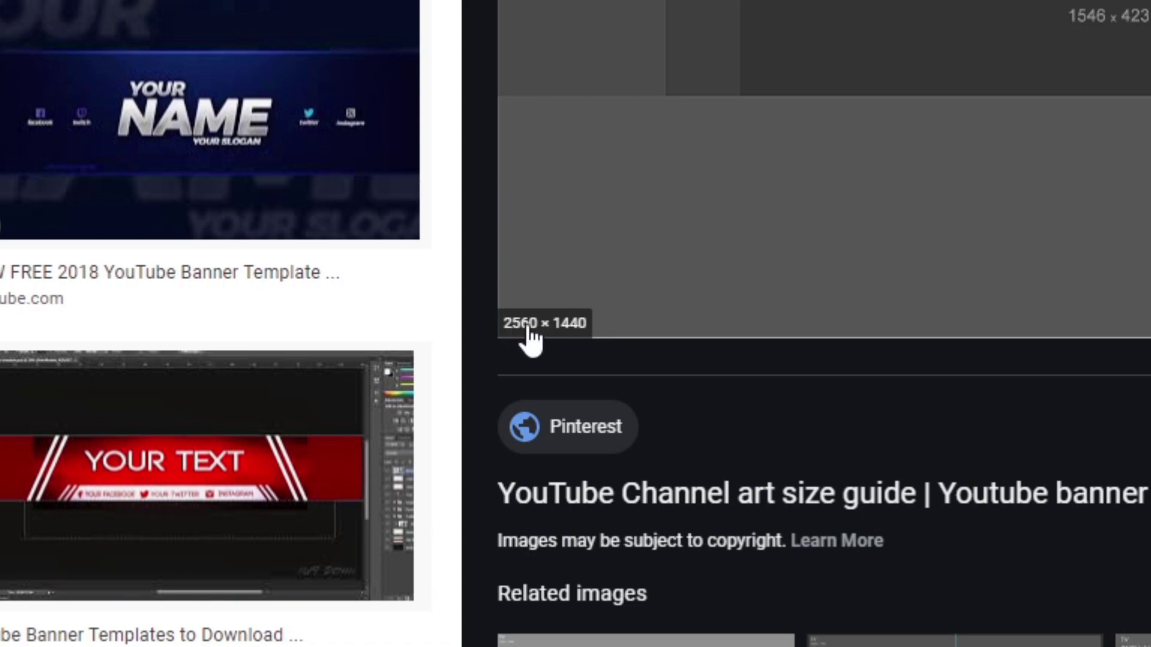
right_click(799, 113)
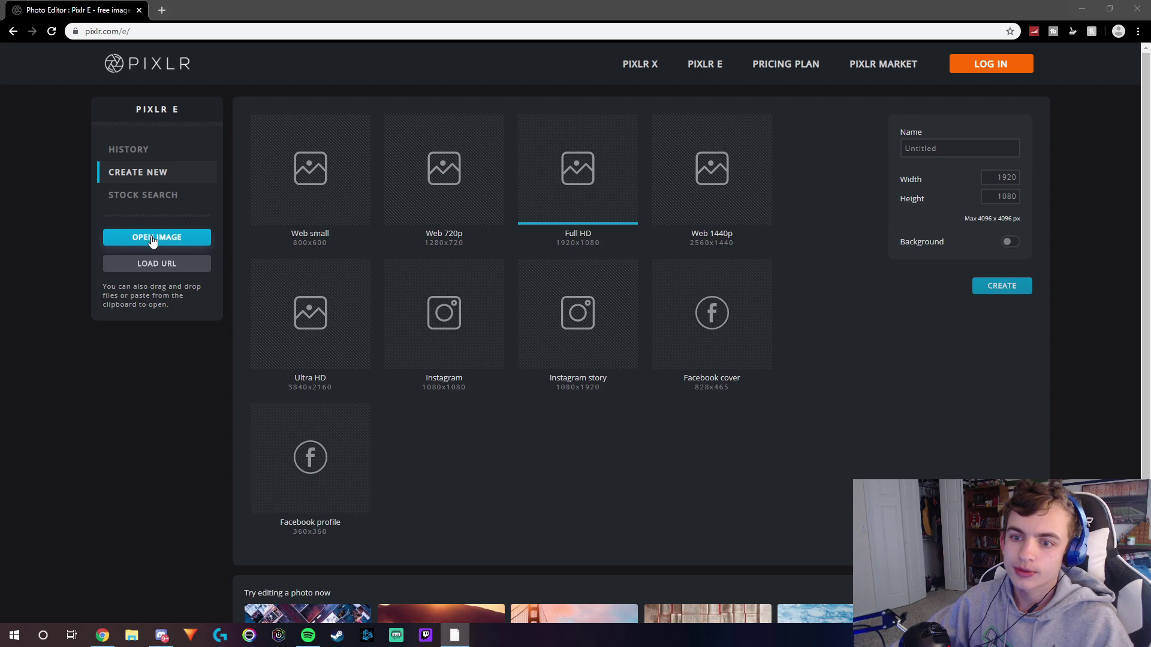
Step: Open the second youtube banner template from Pictures at its original 2560×1440 size
left_click(158, 237)
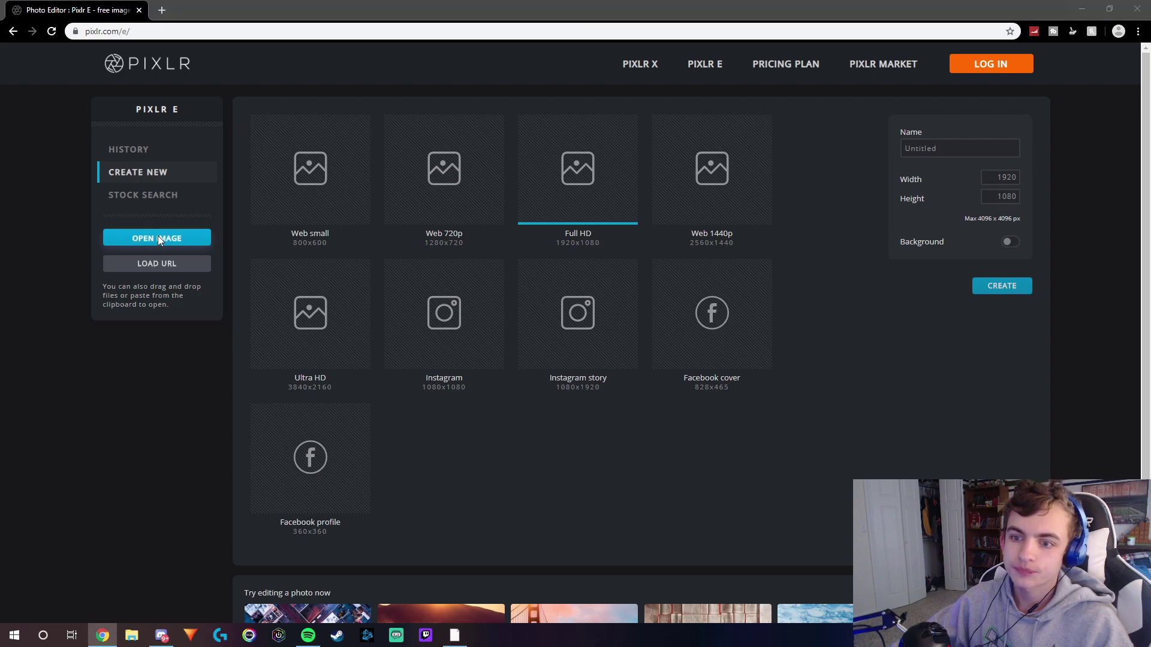
left_click(87, 199)
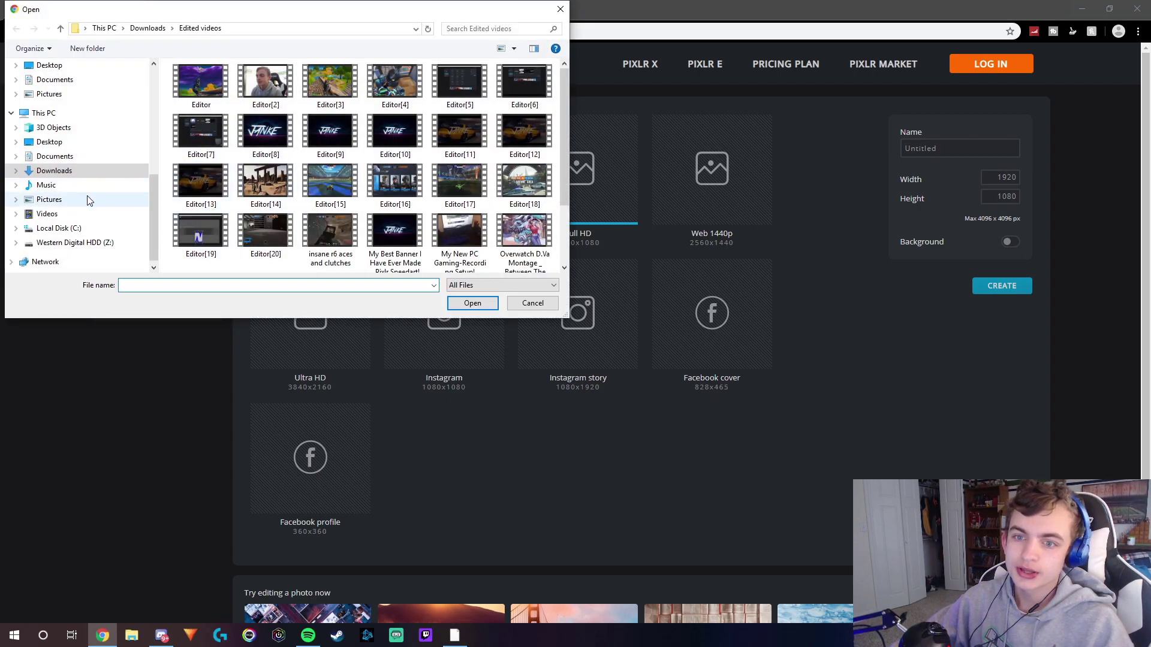
scroll(253, 141, "down", 15)
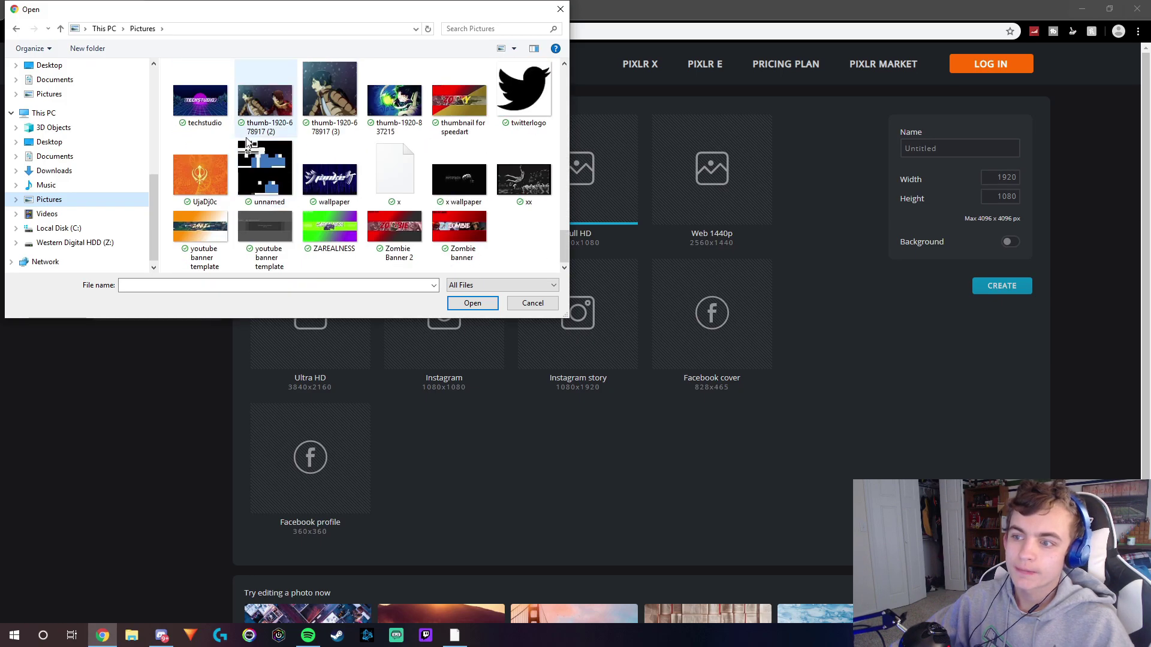
left_click(264, 231)
double_click(263, 231)
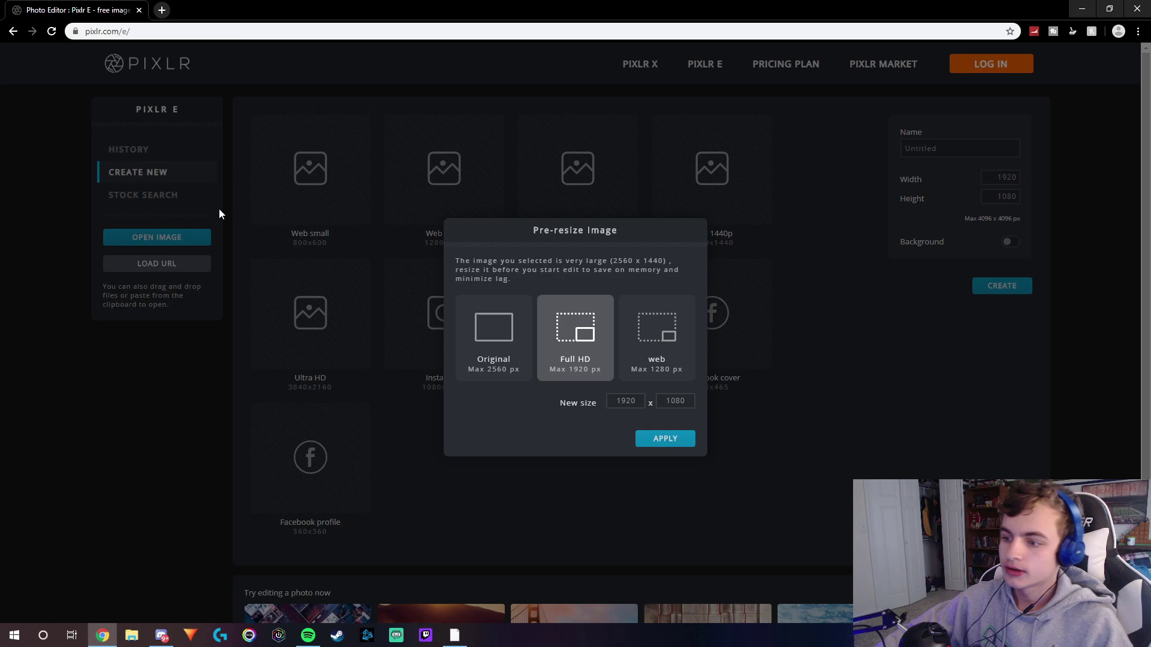
left_click(502, 341)
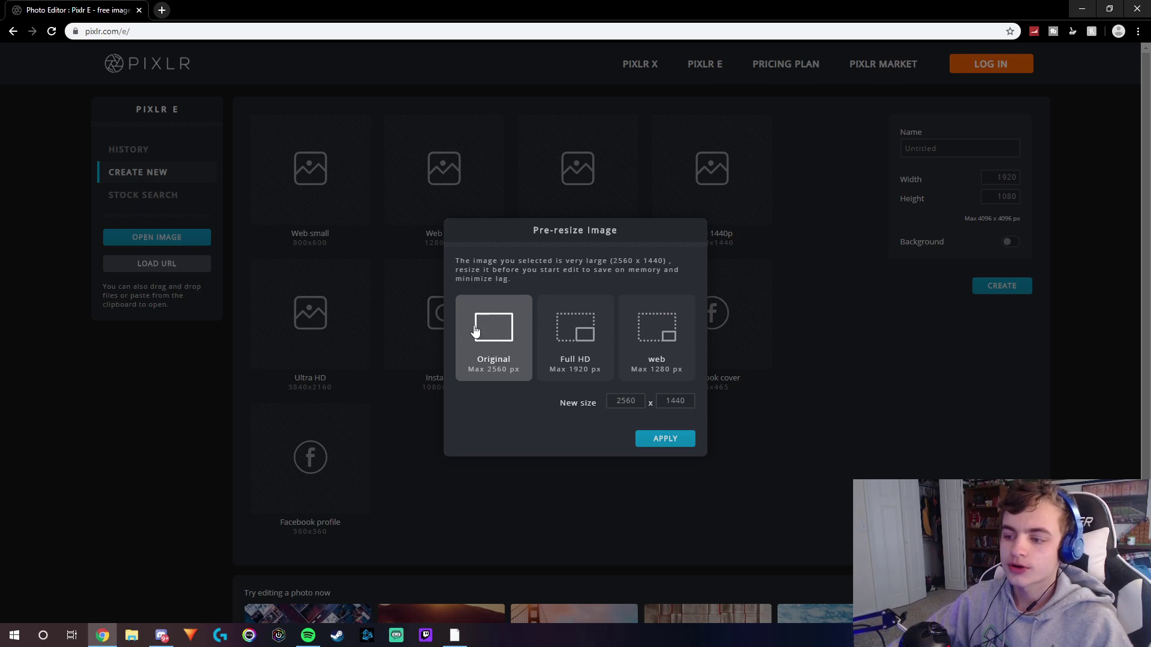
left_click(675, 400)
Step: Return to Pixlr E's start page and pick the Web 1440p (2560×1440) preset for a new image
left_click(665, 438)
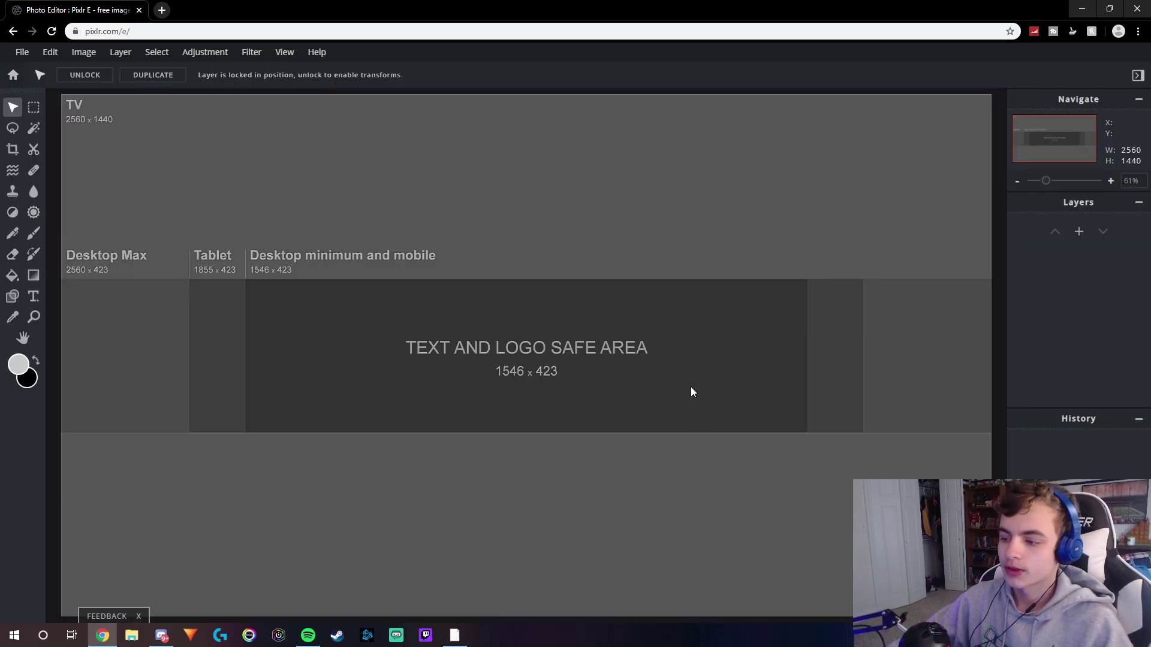
scroll(423, 286, "up", 2)
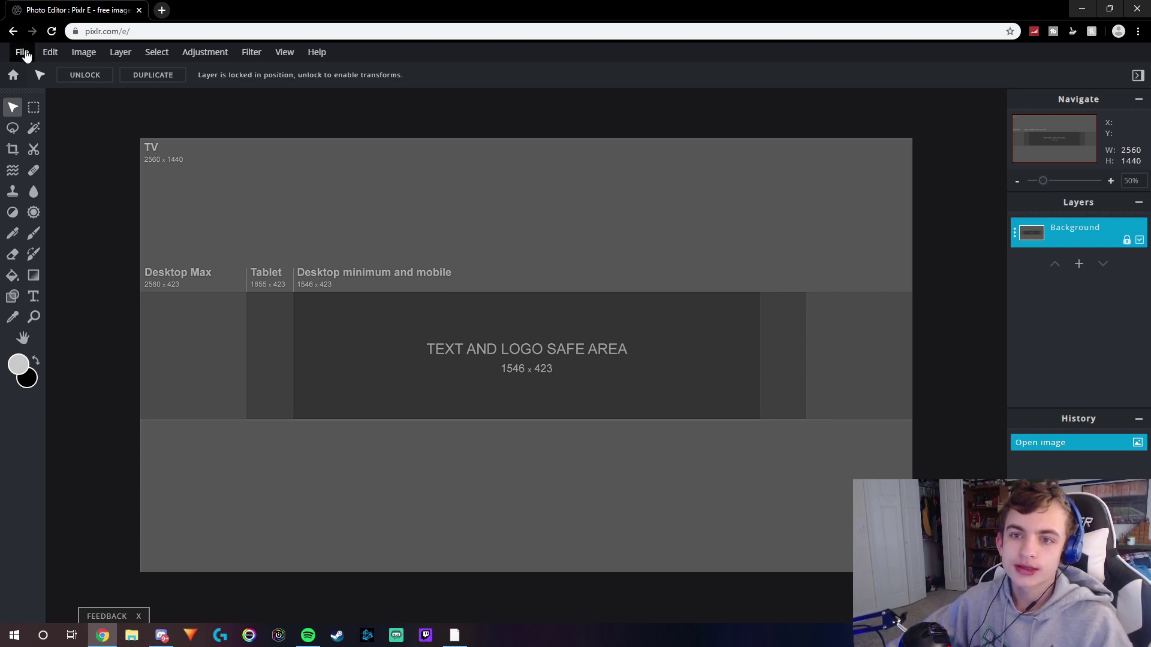
left_click(13, 30)
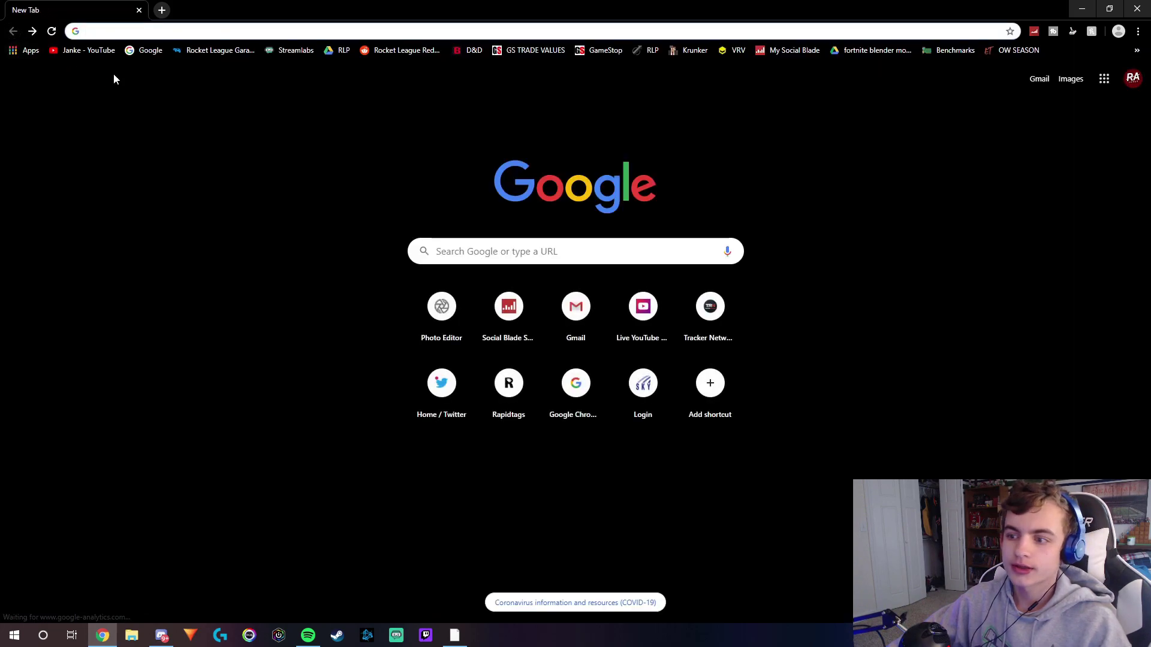
left_click(32, 31)
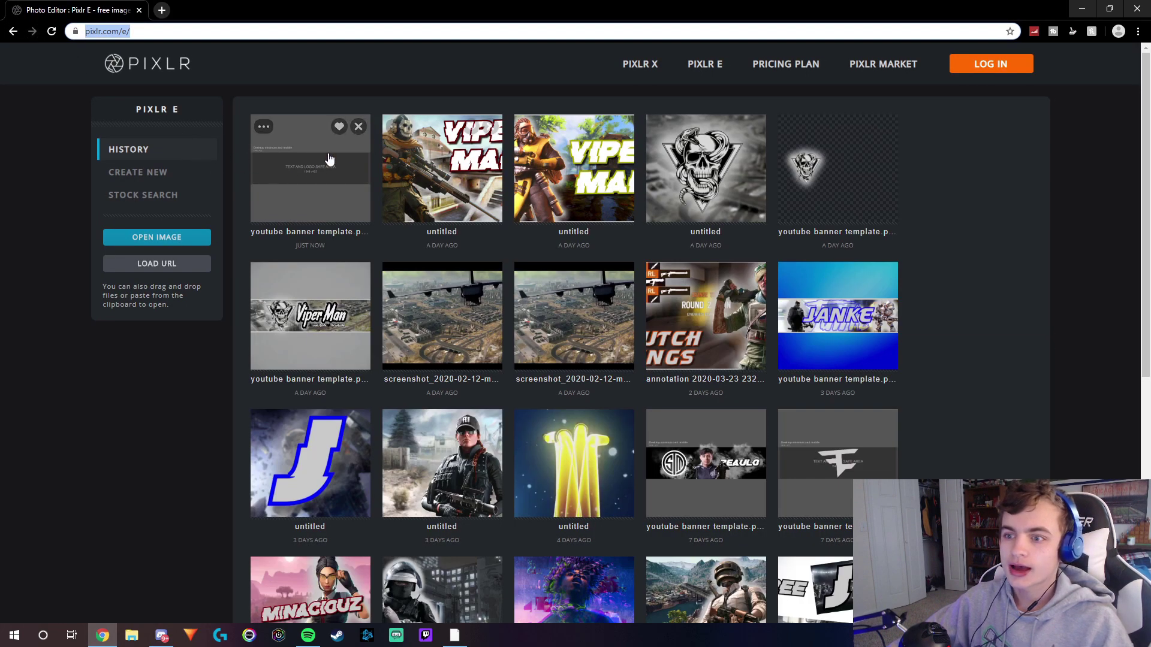
left_click(145, 173)
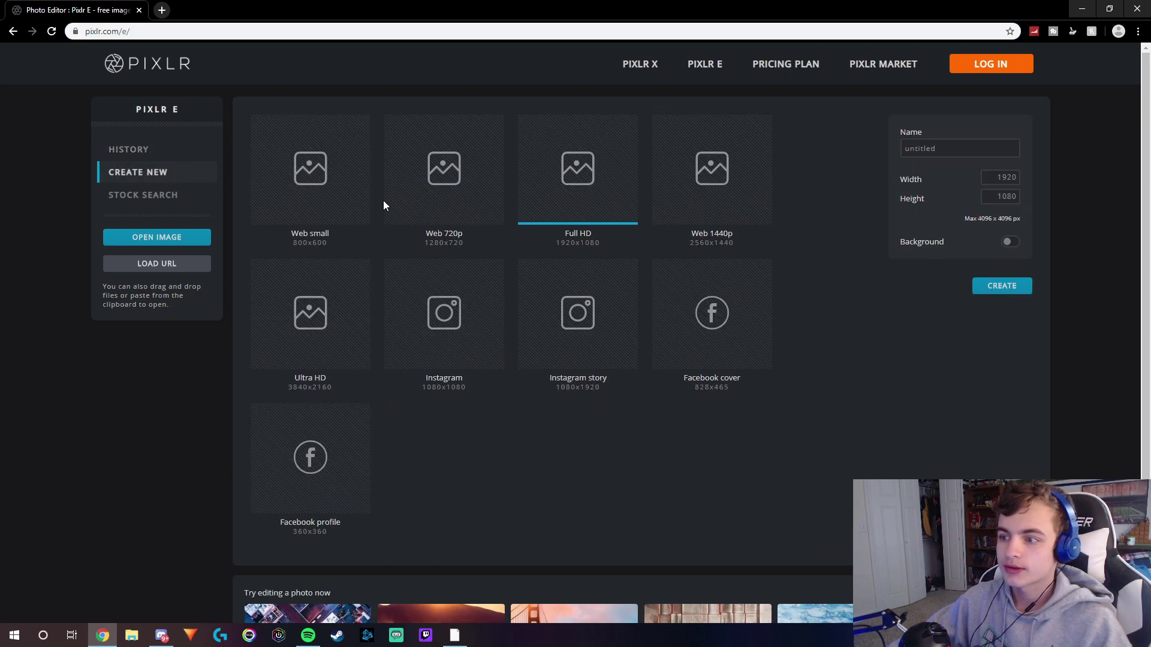
left_click(714, 176)
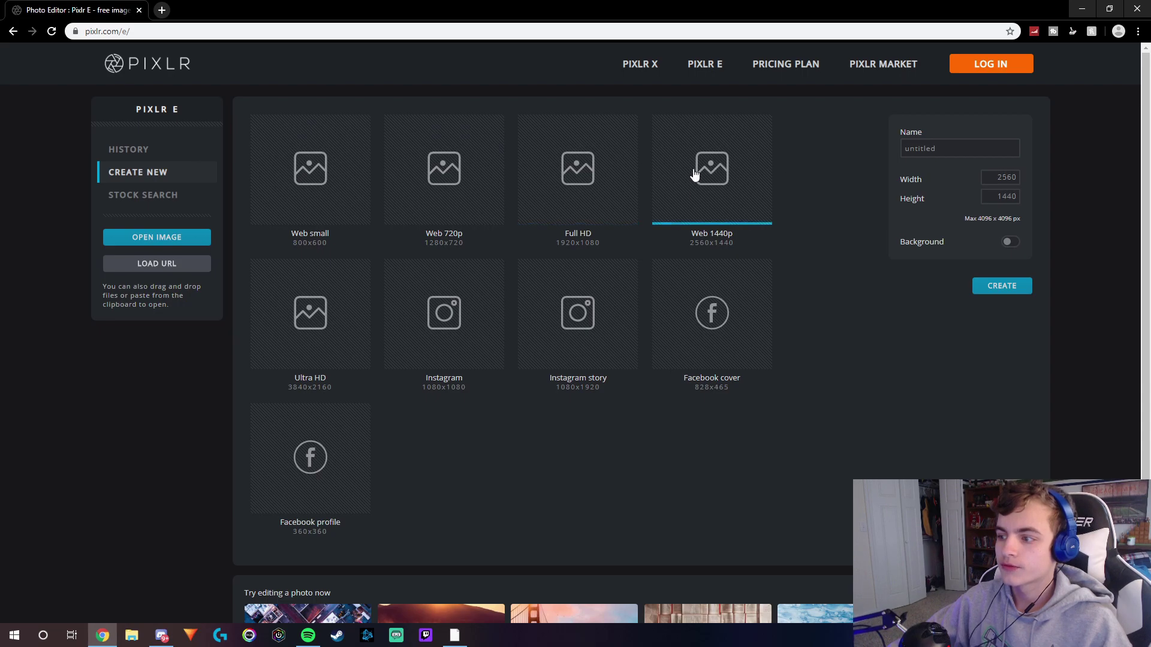
Step: Add the banner as a layer on the new 2560×1440 canvas and stretch it to about 2562×1441
left_click(1011, 289)
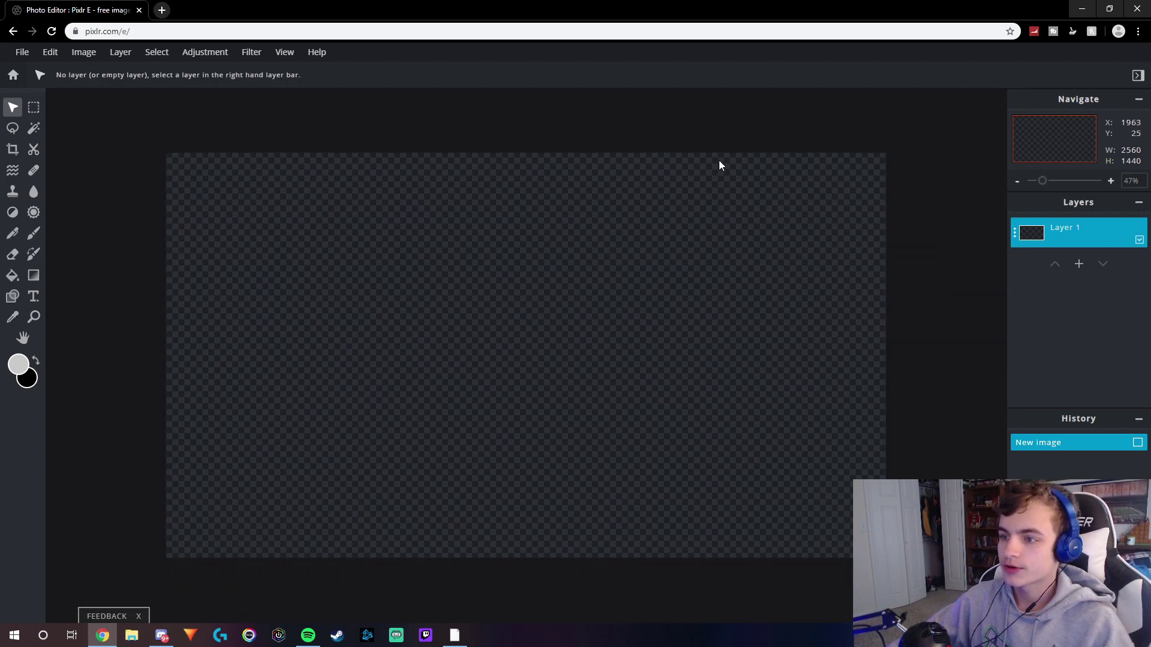
left_click(138, 119)
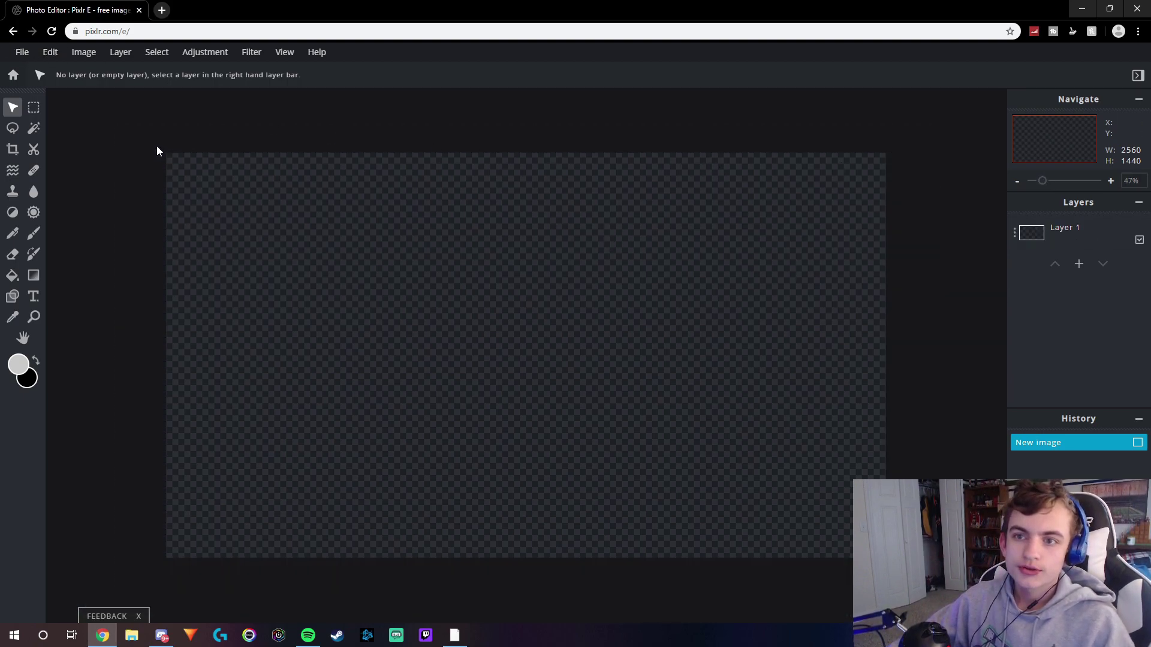
left_click(119, 53)
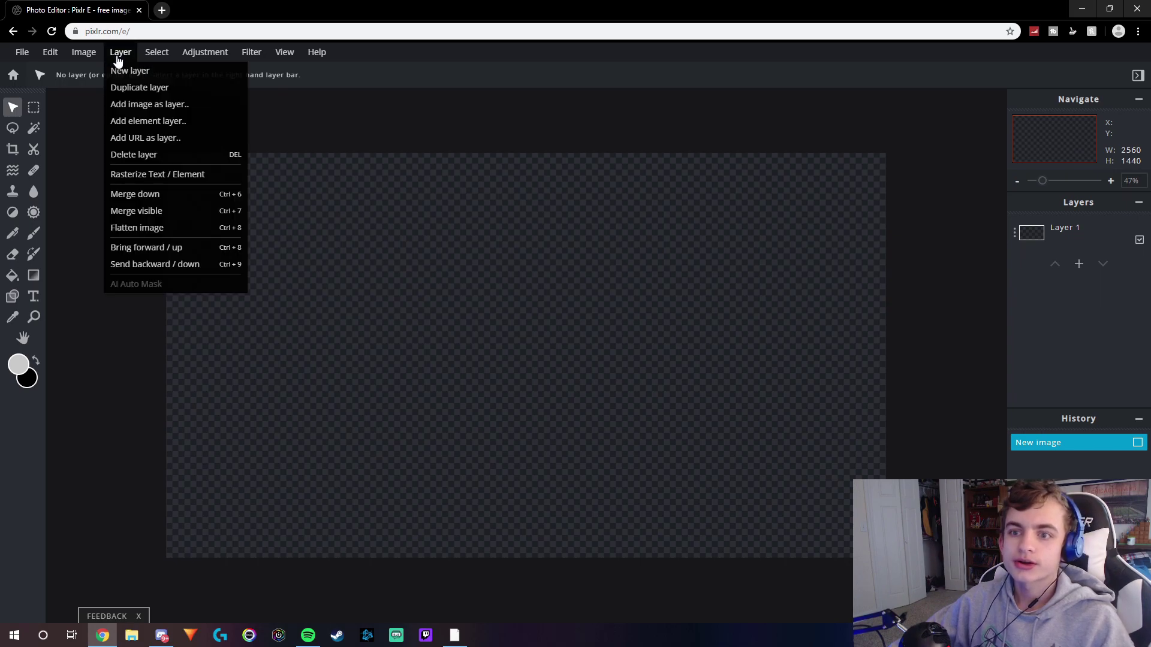
left_click(137, 105)
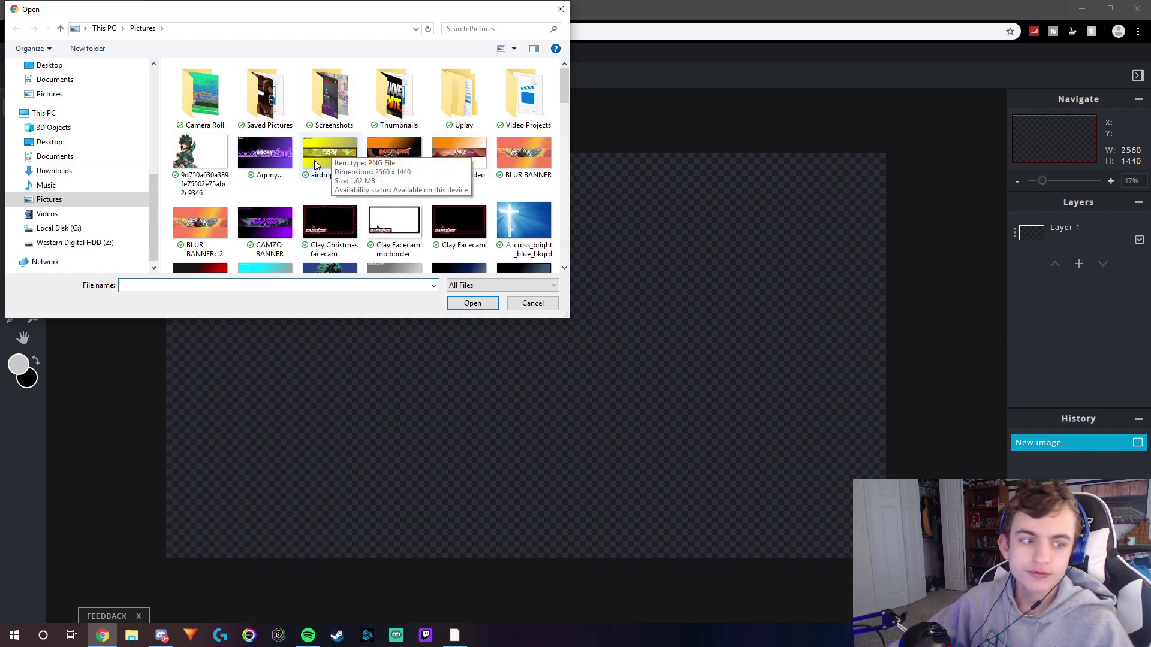
double_click(458, 156)
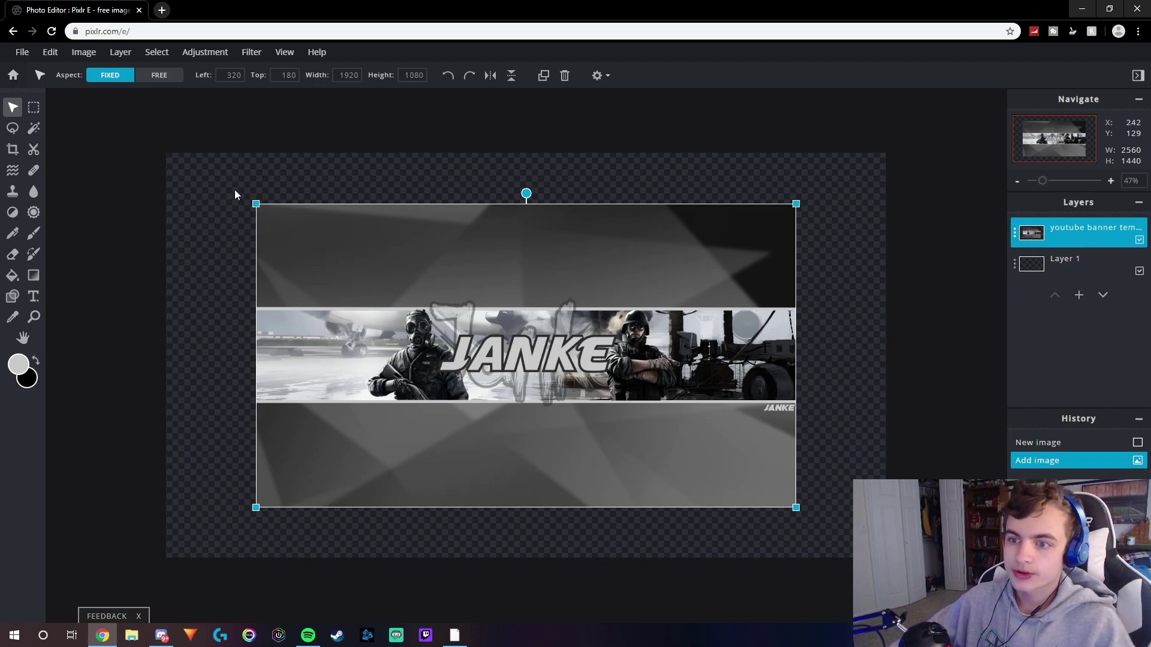
left_click_drag(256, 204, 169, 174)
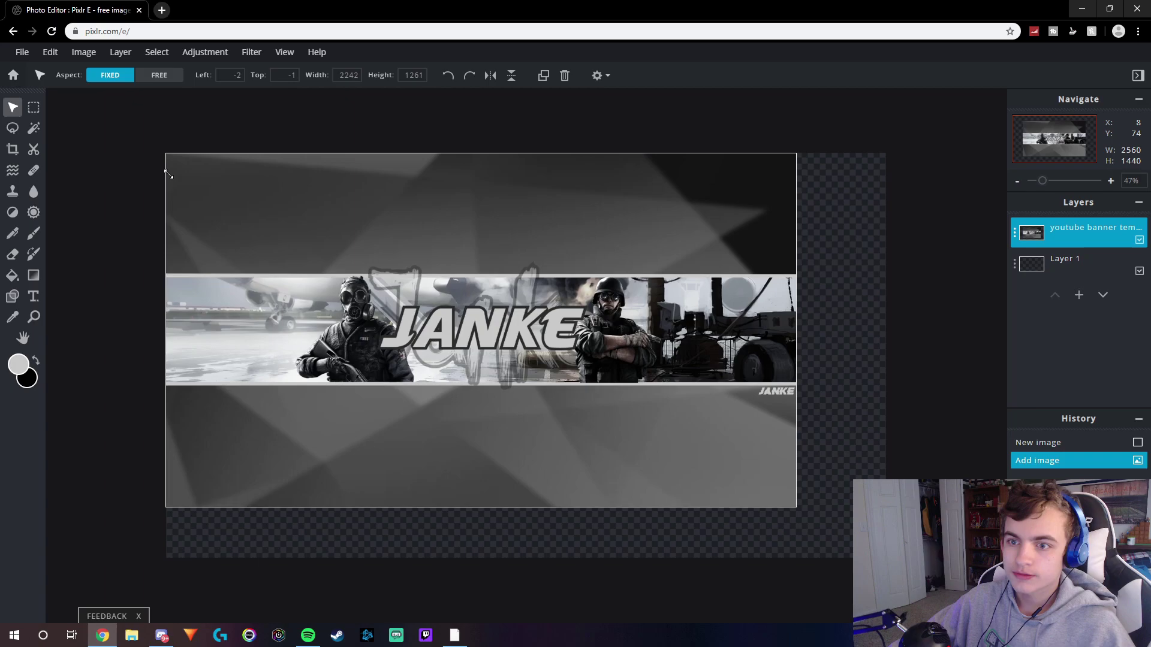
left_click_drag(794, 505, 887, 558)
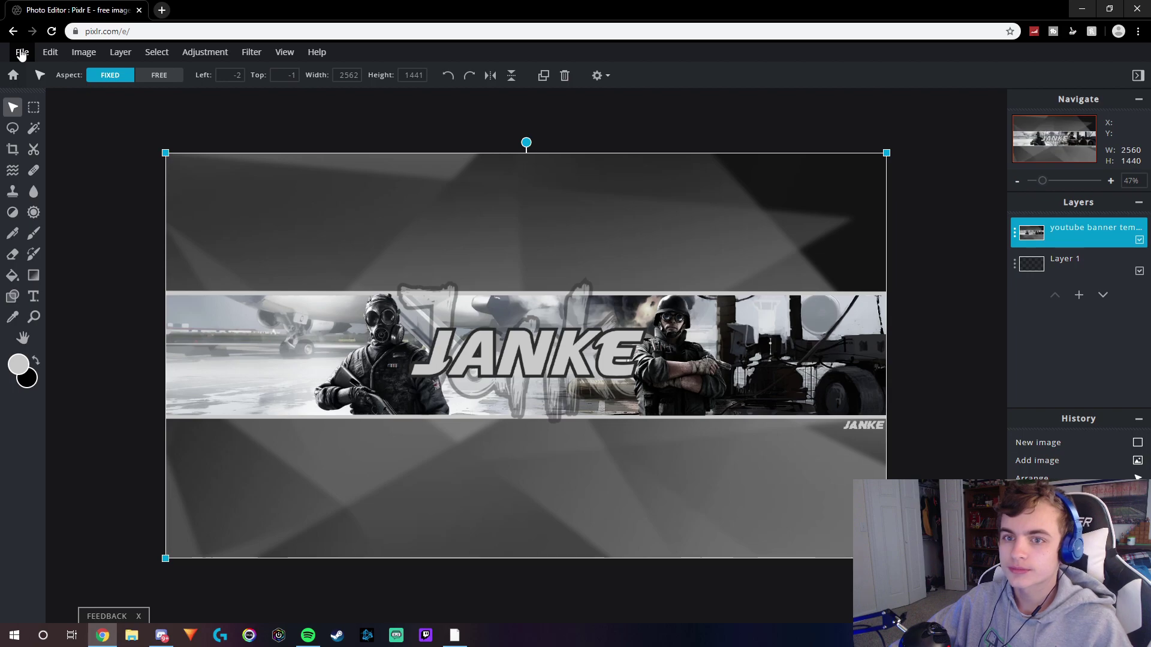
Step: Download the banner as untitled.jpg at 97% JPG quality
left_click(22, 53)
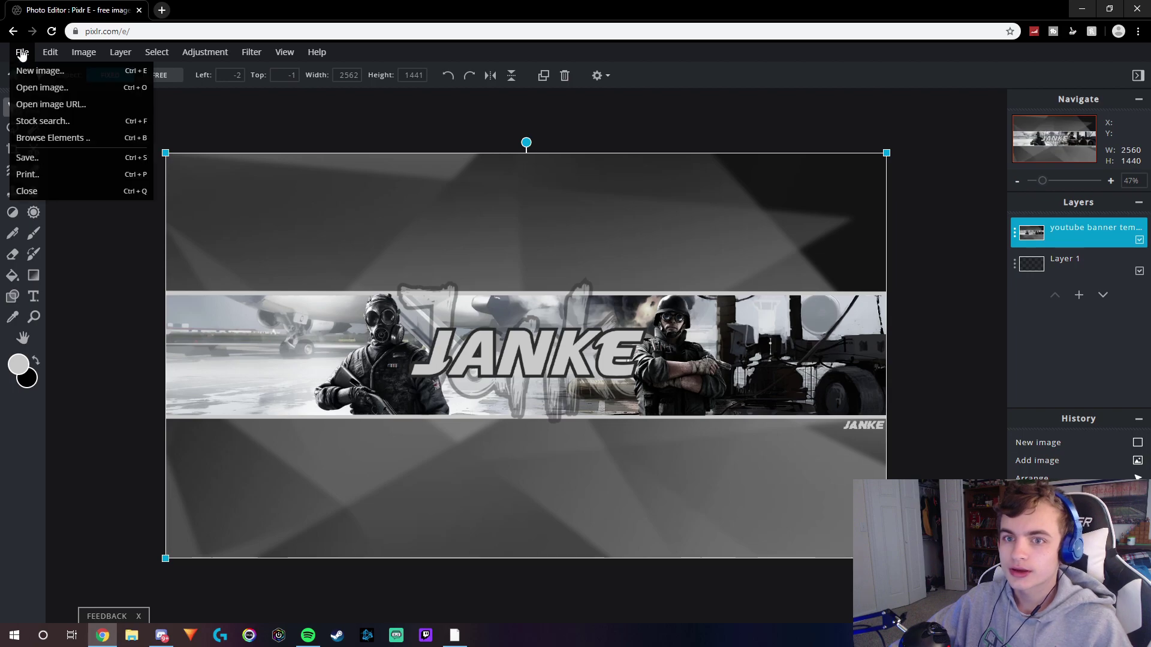
left_click(51, 158)
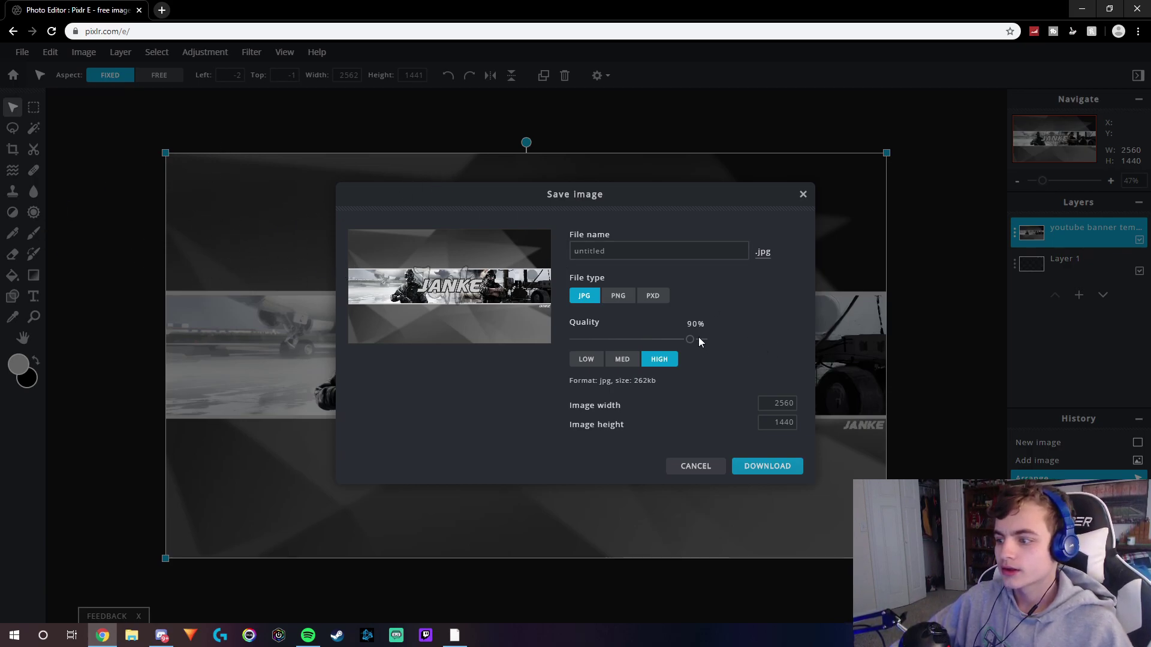
left_click_drag(691, 339, 699, 340)
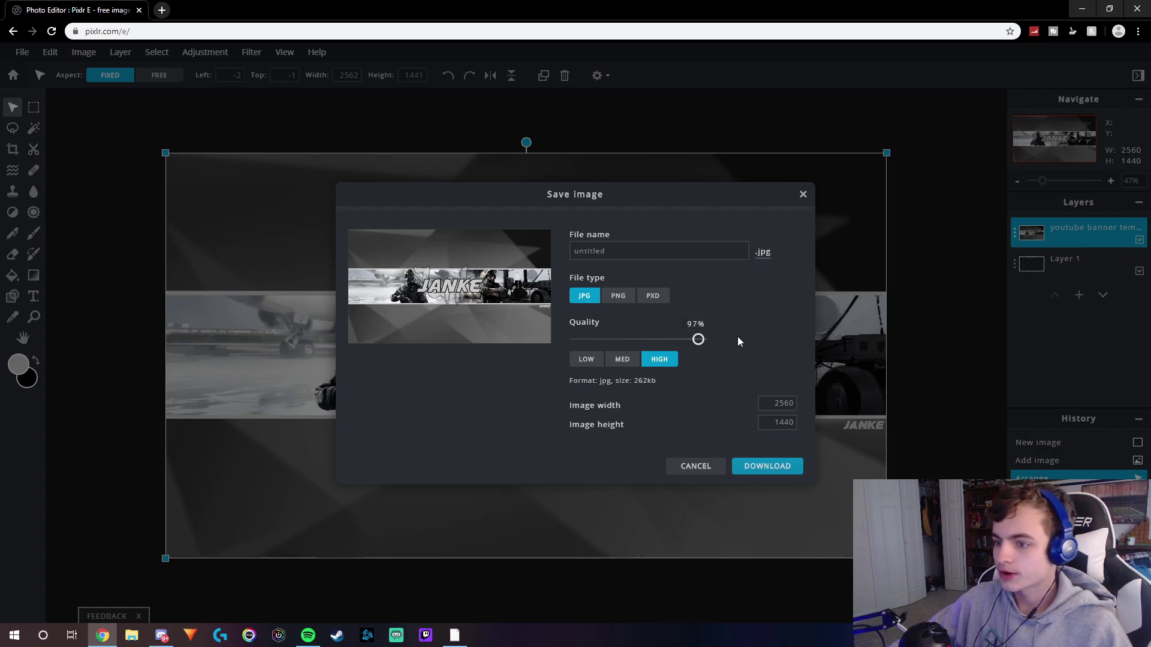
key("Return")
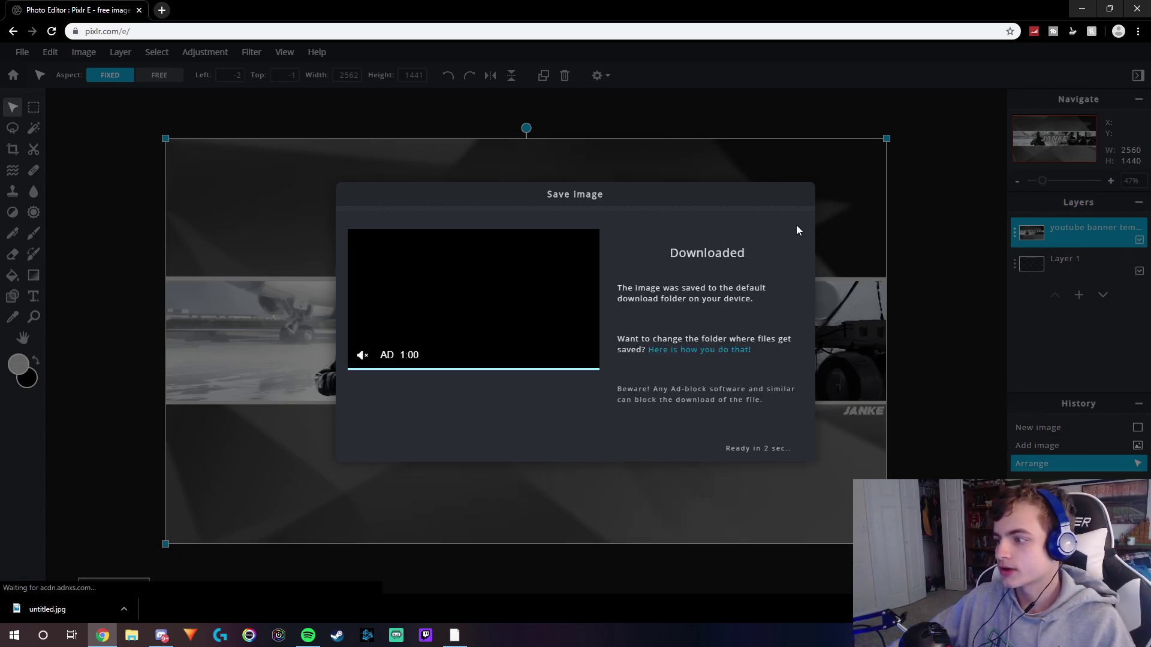
left_click(781, 445)
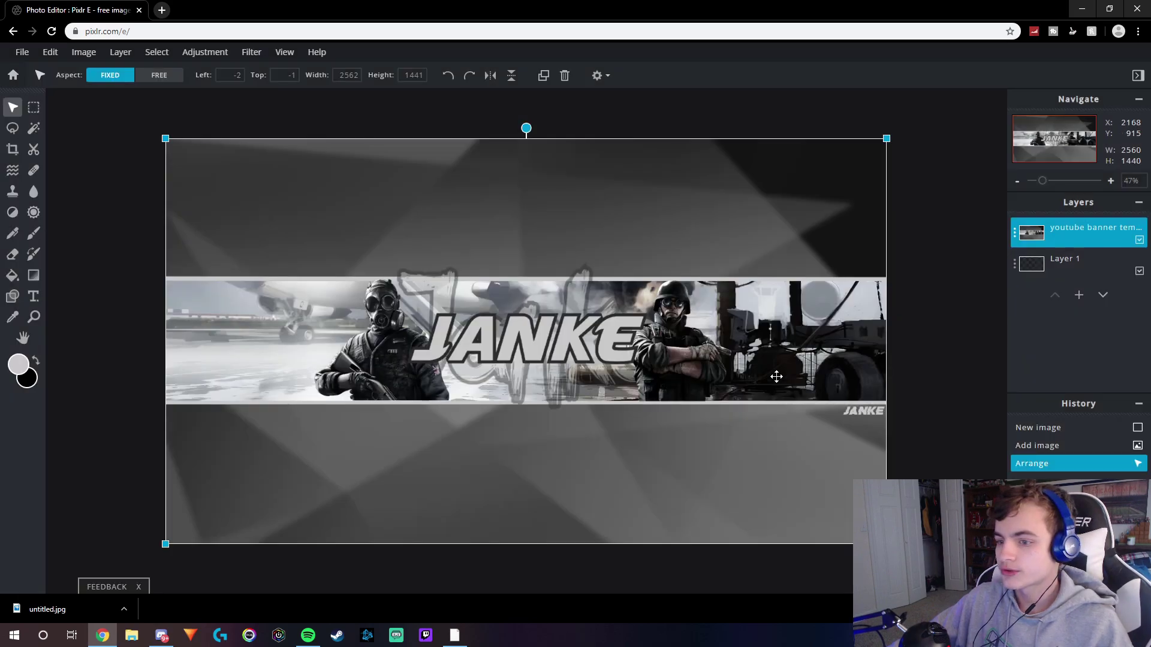
left_click(136, 638)
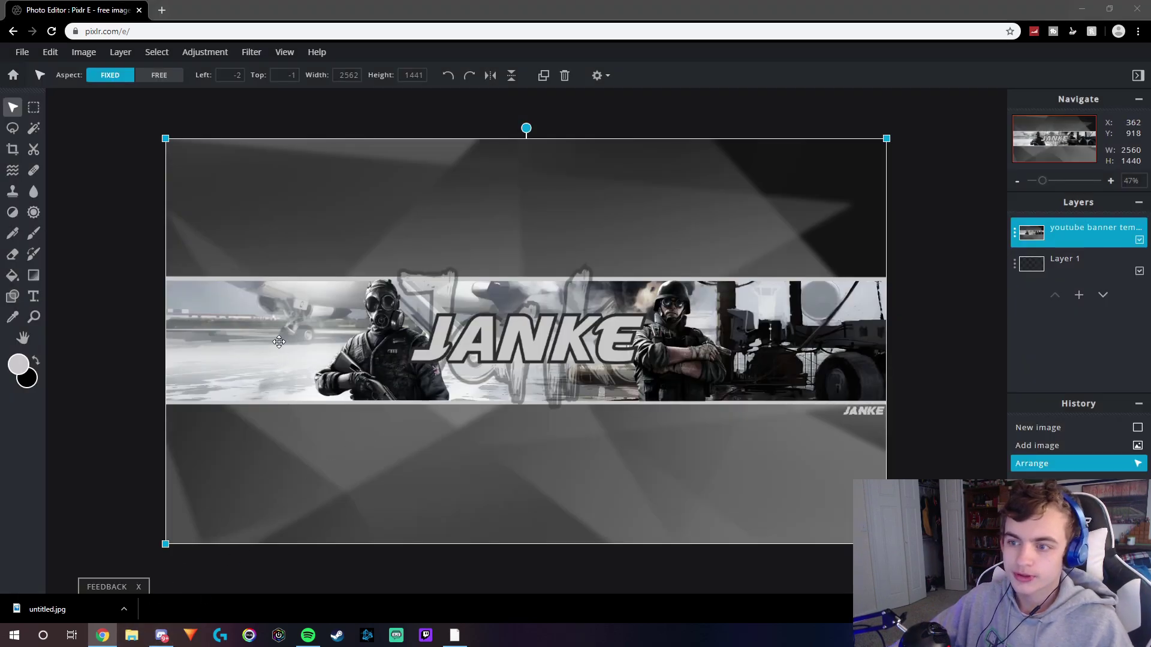
Step: Preview untitled.jpg from Downloads in Photos, close it and Explorer, then start a new Chrome tab
left_click(297, 239)
left_click(294, 225)
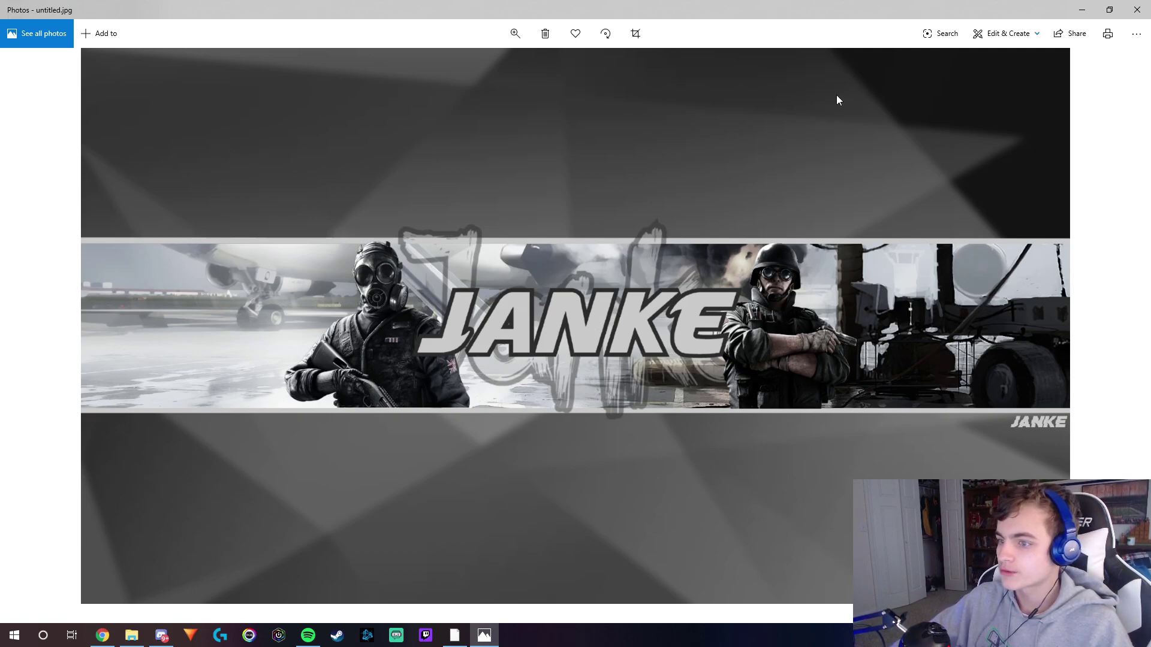
left_click(1139, 7)
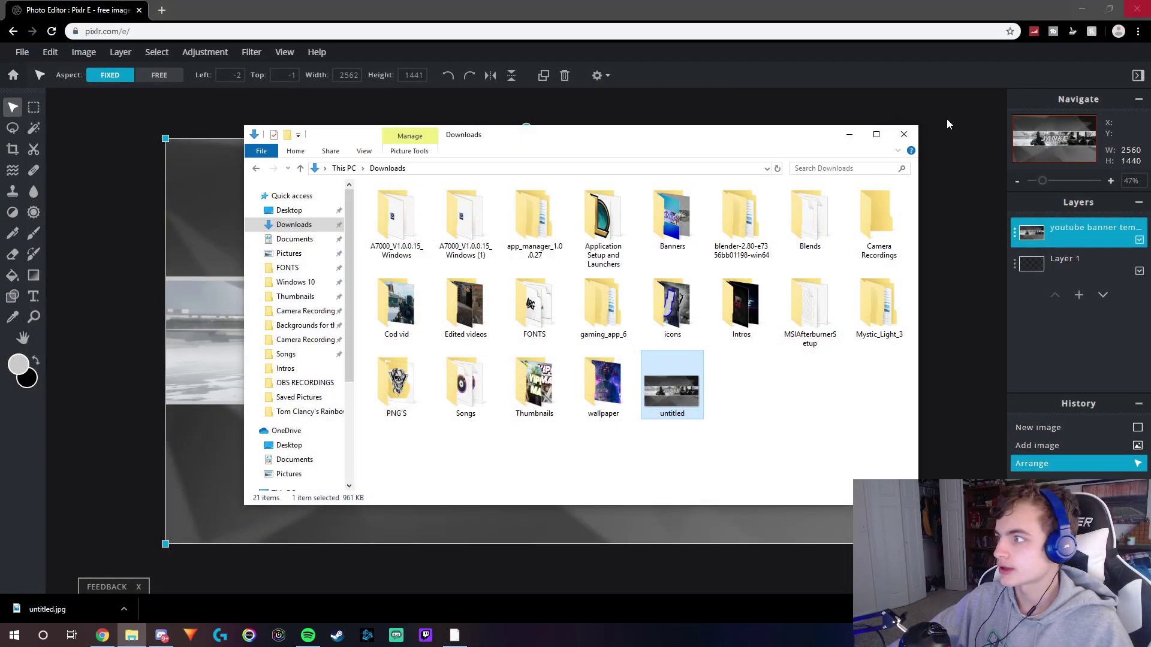
left_click(906, 133)
left_click(162, 11)
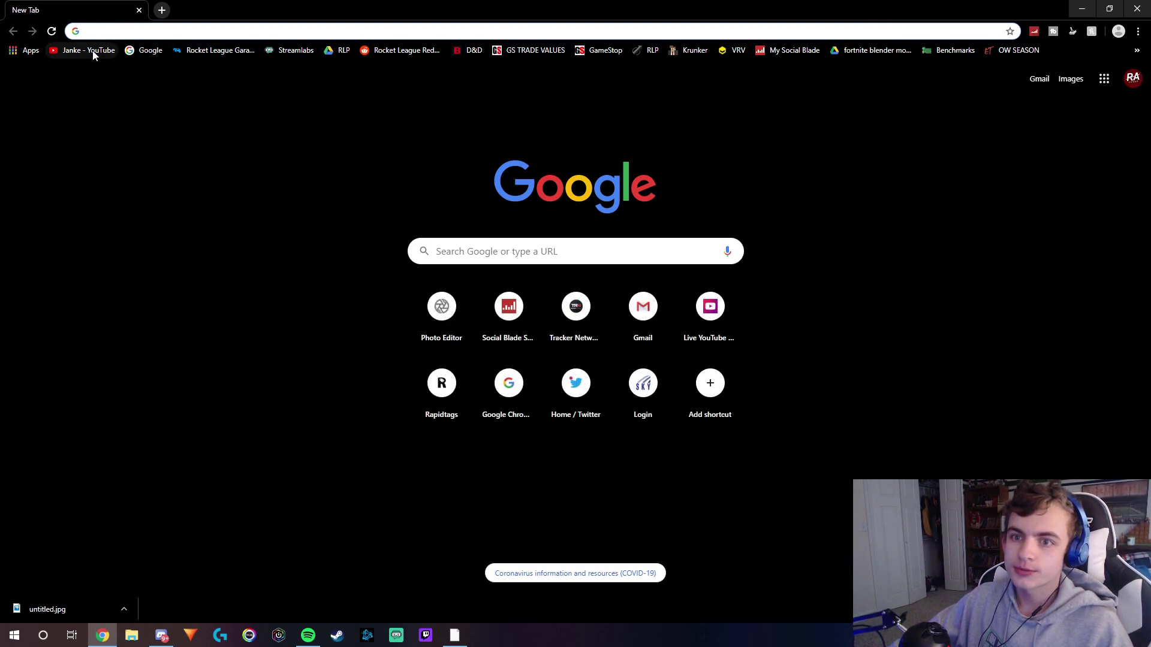
Step: Upload untitled.jpg from Downloads as the YouTube channel's new channel art
left_click(89, 52)
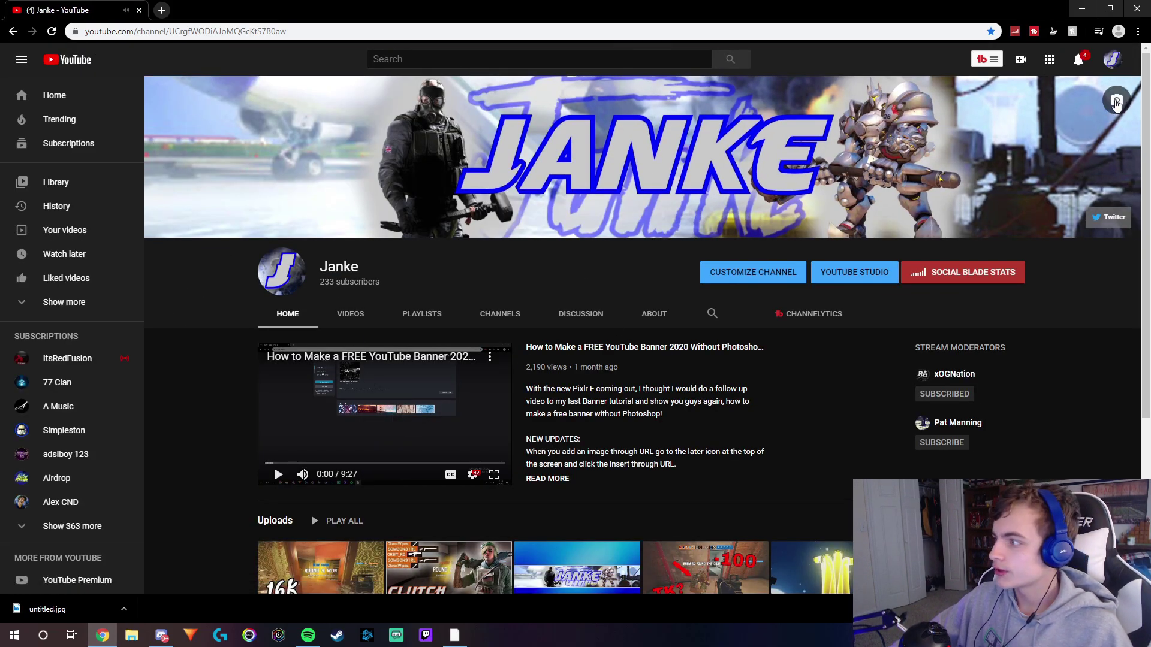
left_click(1117, 102)
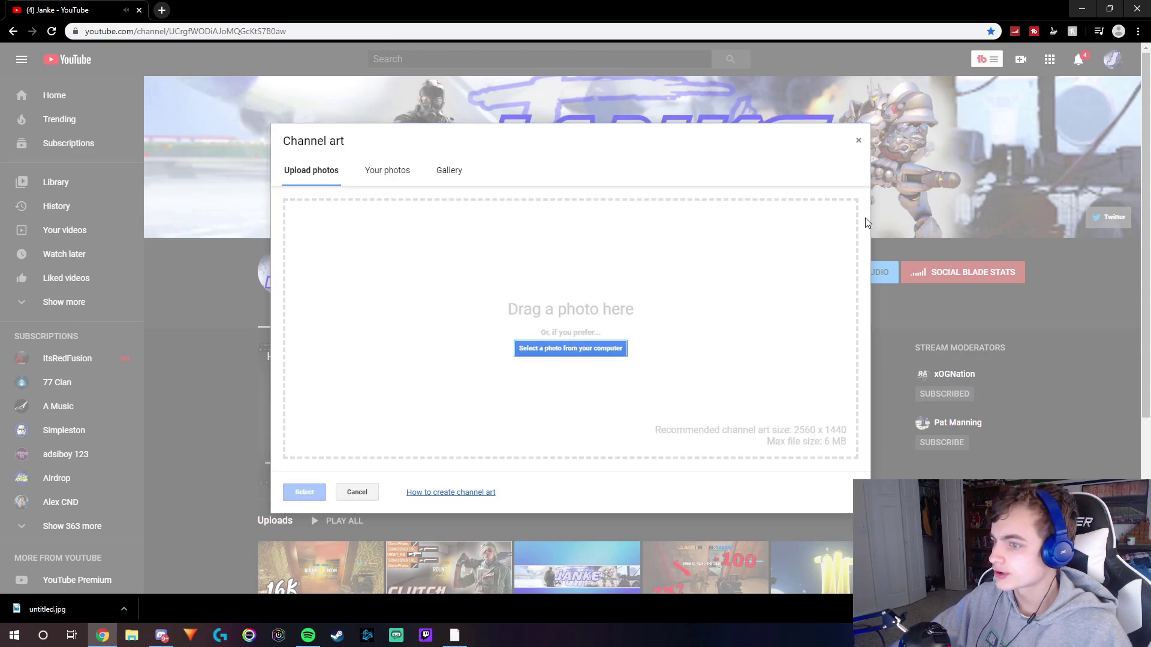
left_click(570, 350)
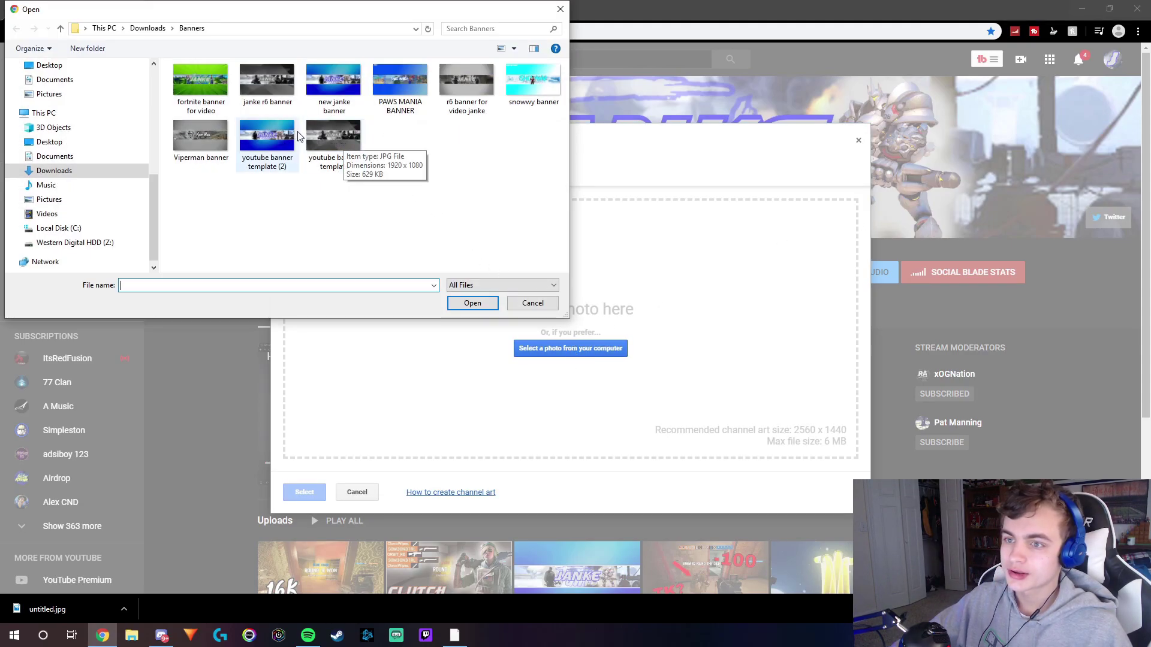
left_click(60, 171)
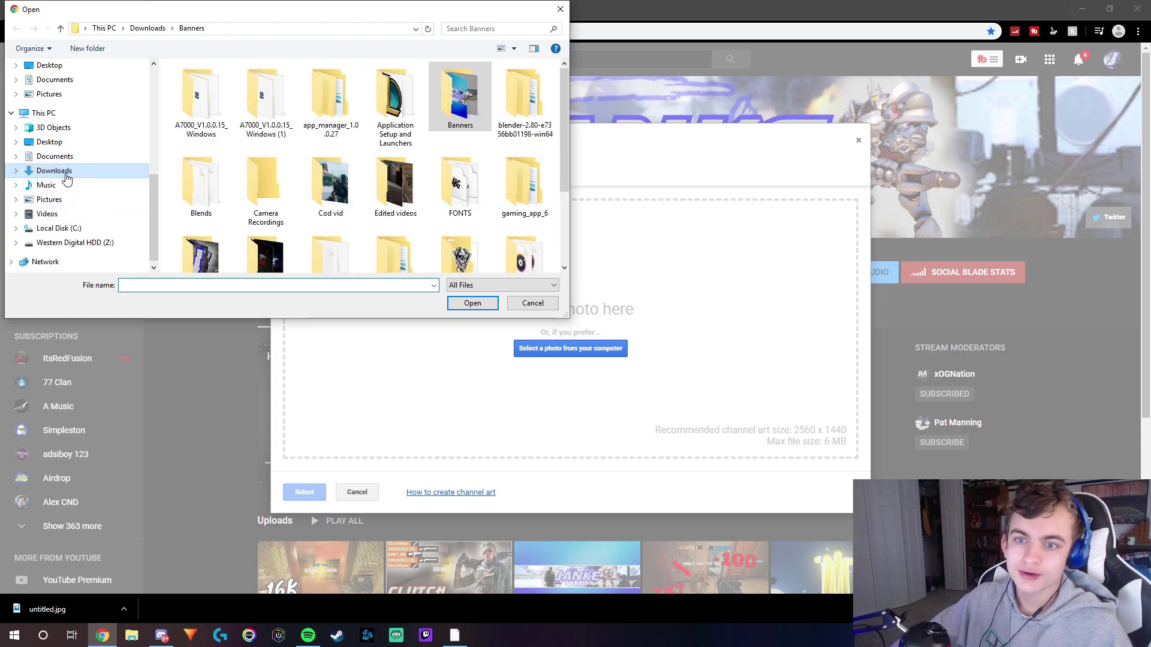
scroll(318, 165, "down", 2)
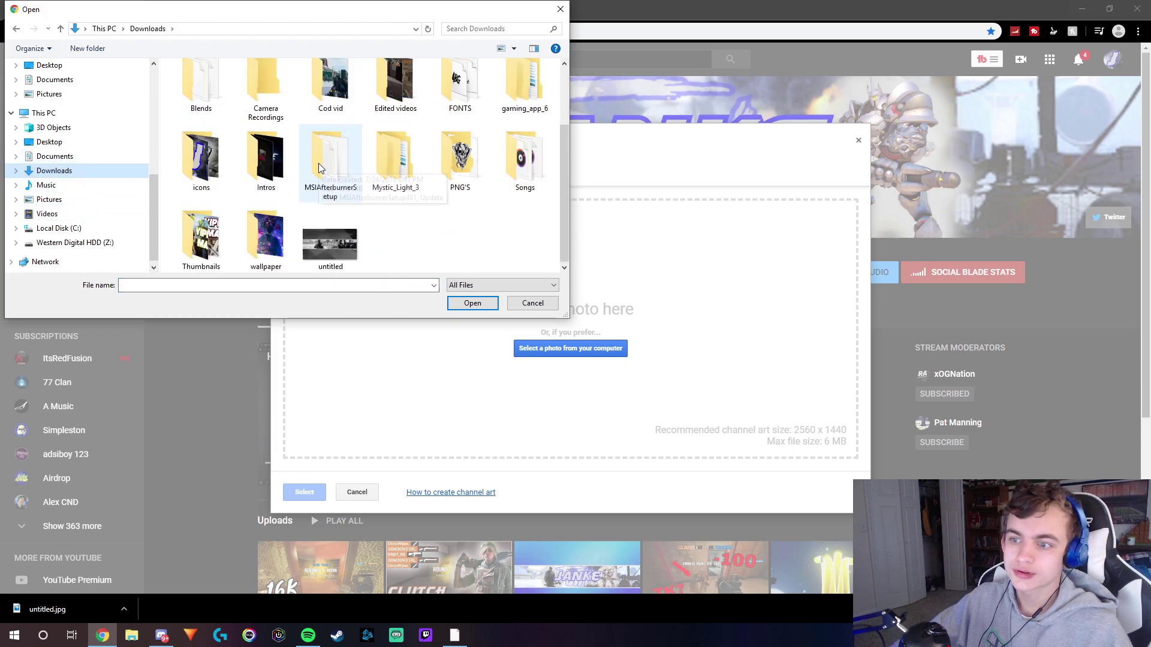
double_click(337, 243)
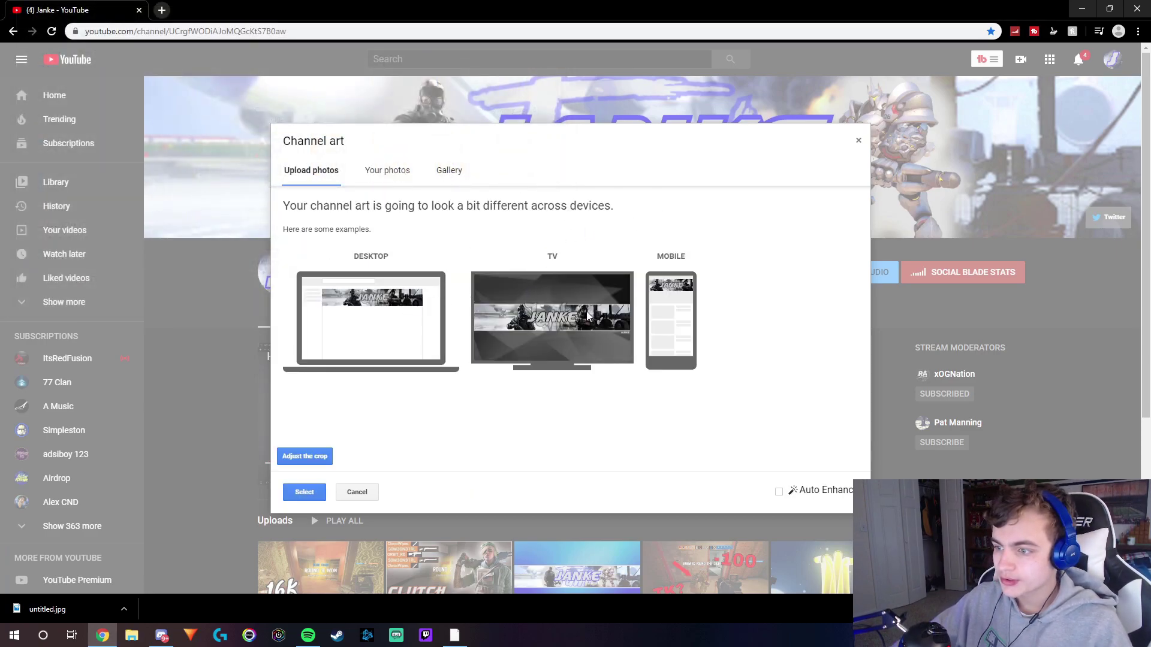
left_click(306, 494)
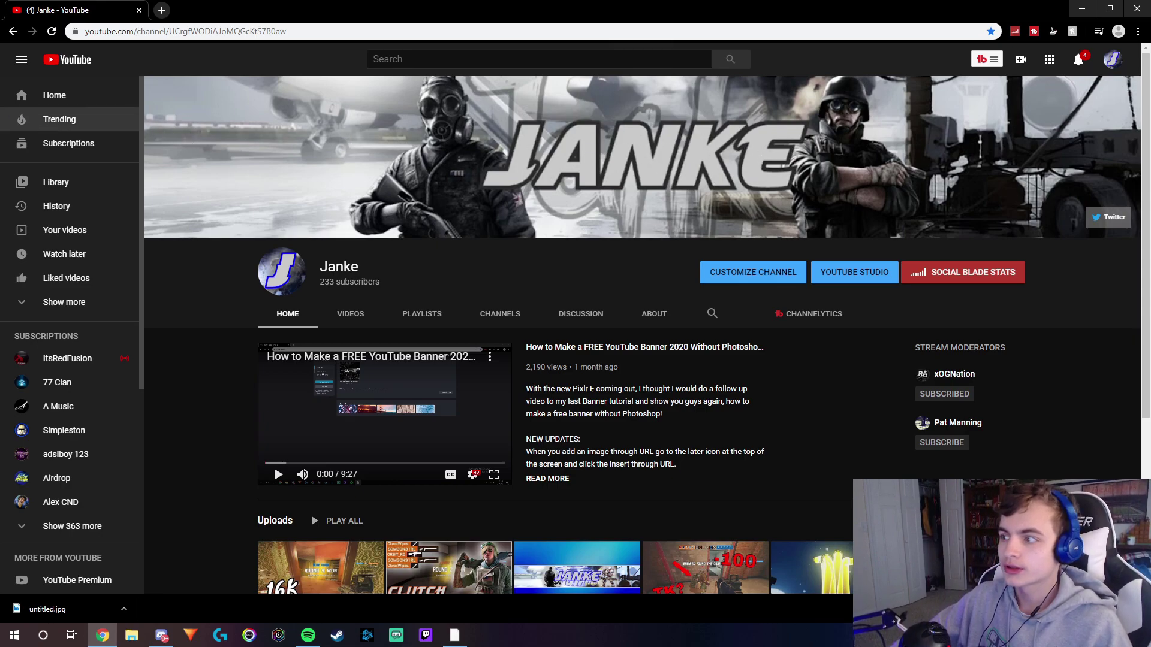
left_click(51, 32)
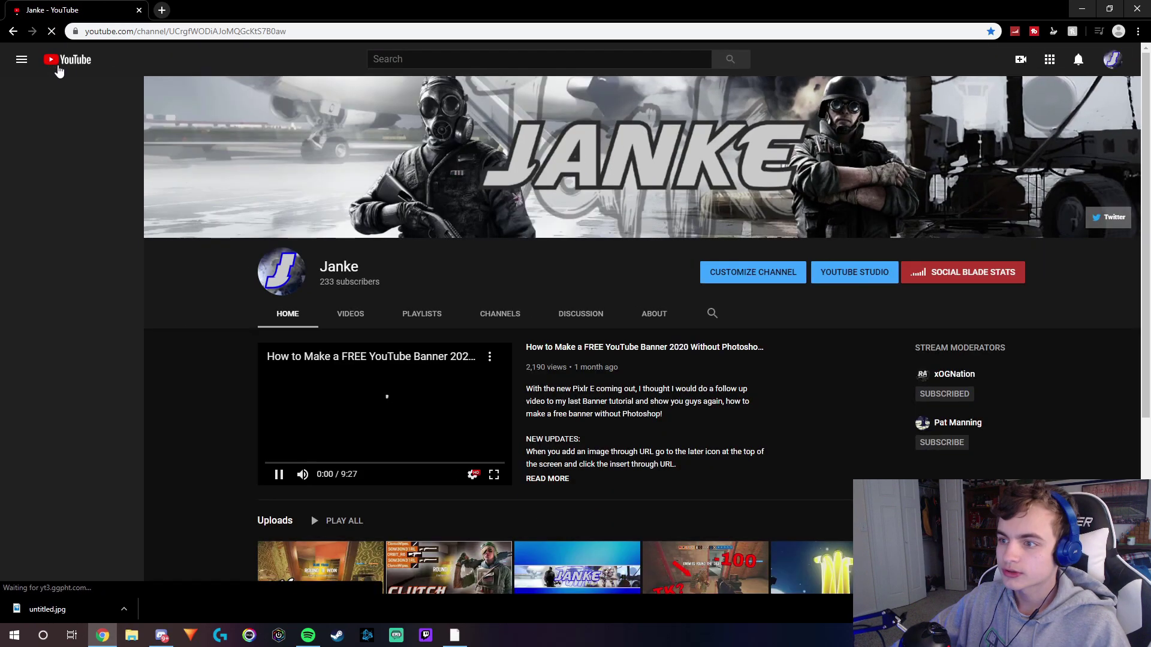
left_click(491, 397)
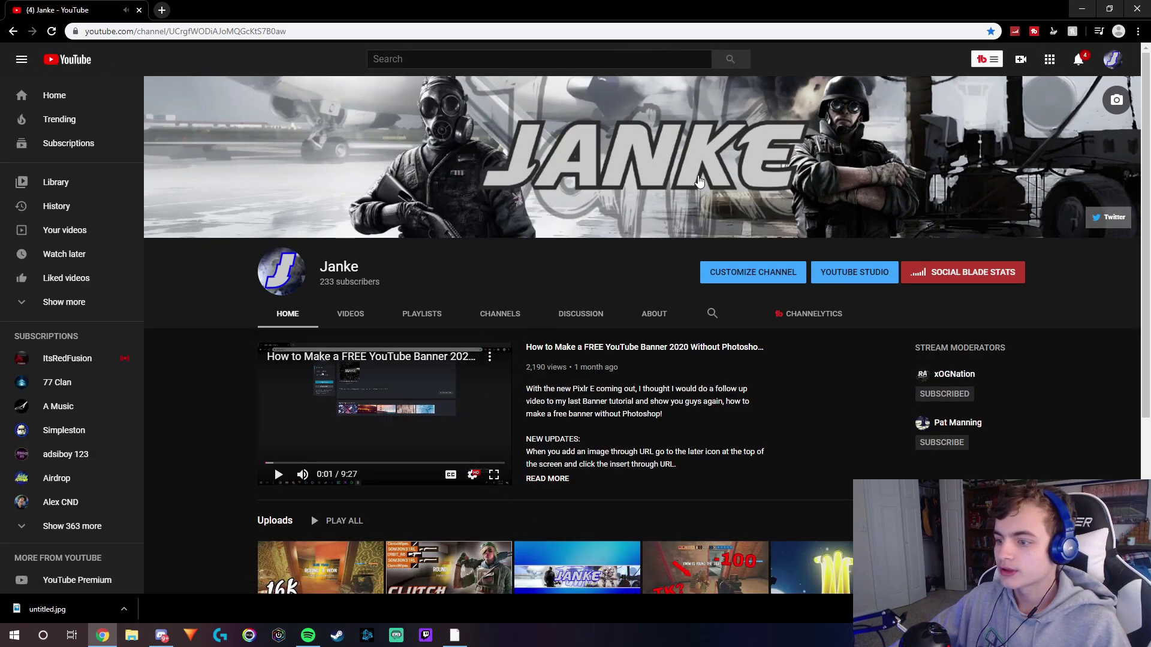